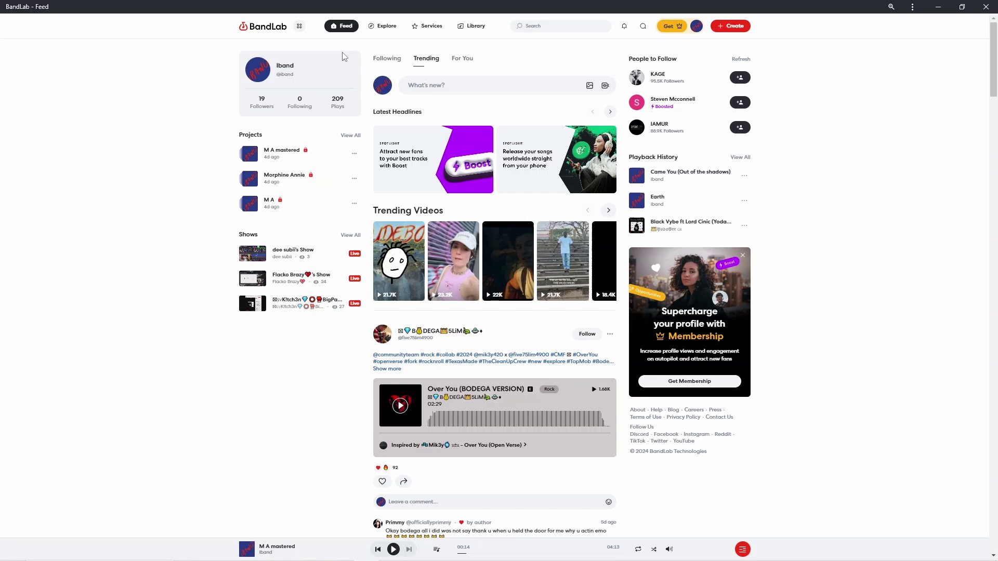
Step: Open the BandLab apps menu from the feed page to see the creation tools
{"action": "left_click", "coordinate": [300, 27]}
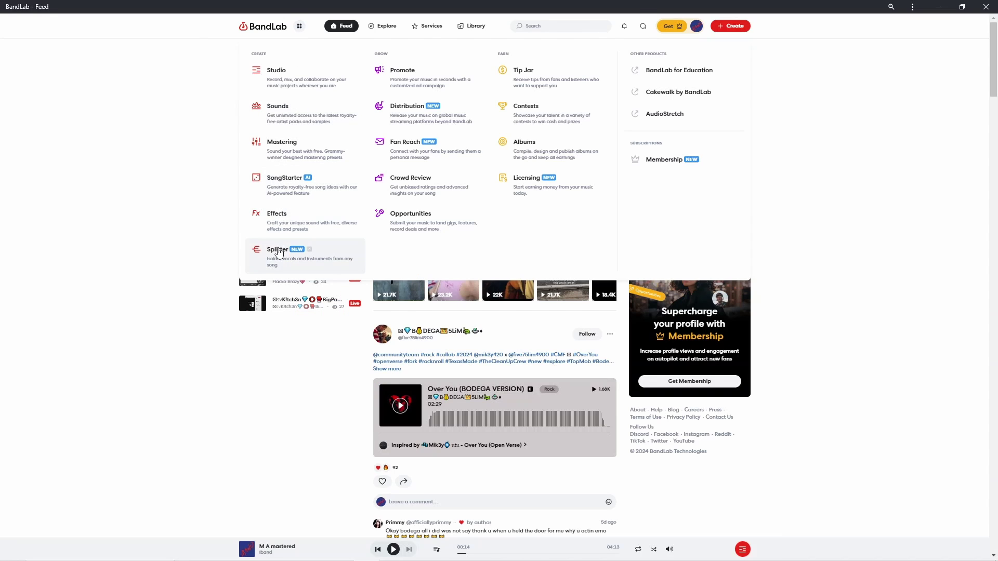
Step: Launch Splitter from the Create section of the apps menu
{"action": "left_click", "coordinate": [278, 252]}
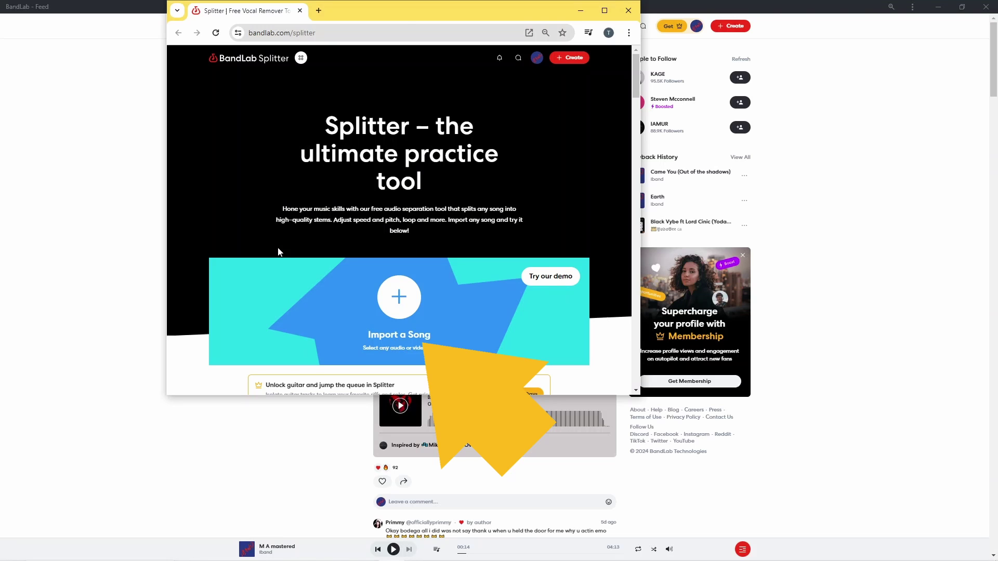
Step: Import cameYou.wav from the Downloads folder into Splitter
{"action": "left_click", "coordinate": [395, 337]}
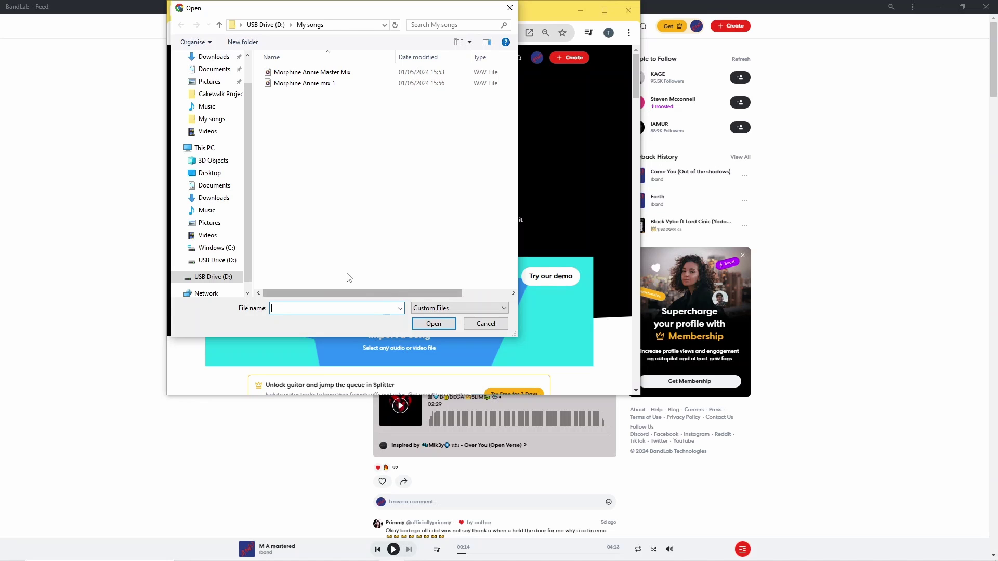
{"action": "left_click", "coordinate": [223, 199]}
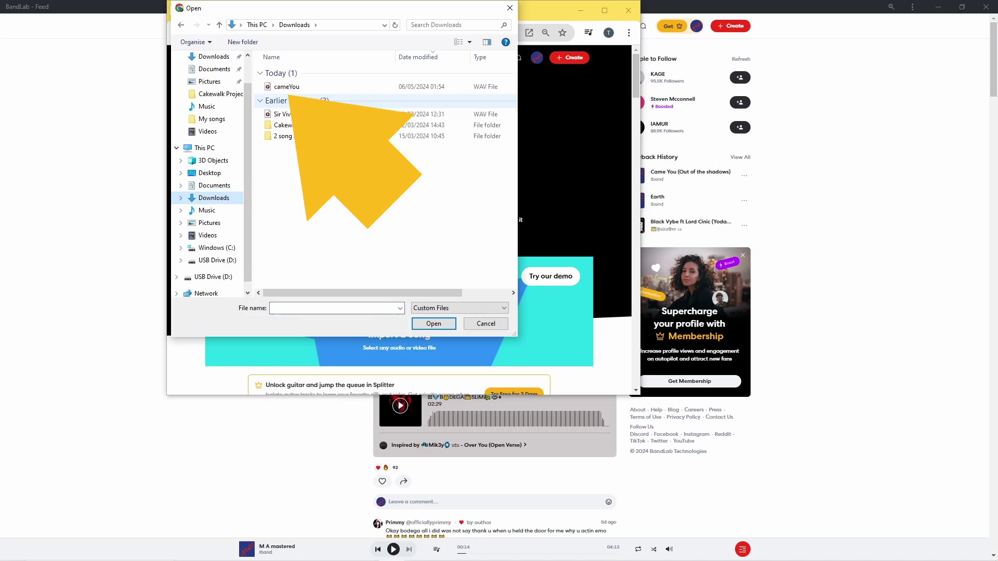
{"action": "left_click", "coordinate": [289, 87]}
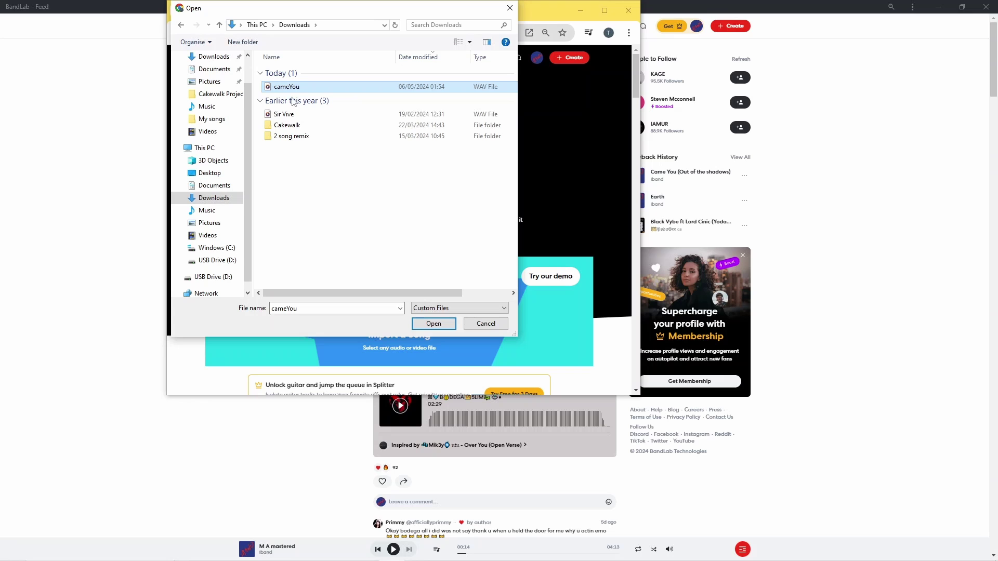
{"action": "left_click", "coordinate": [432, 324]}
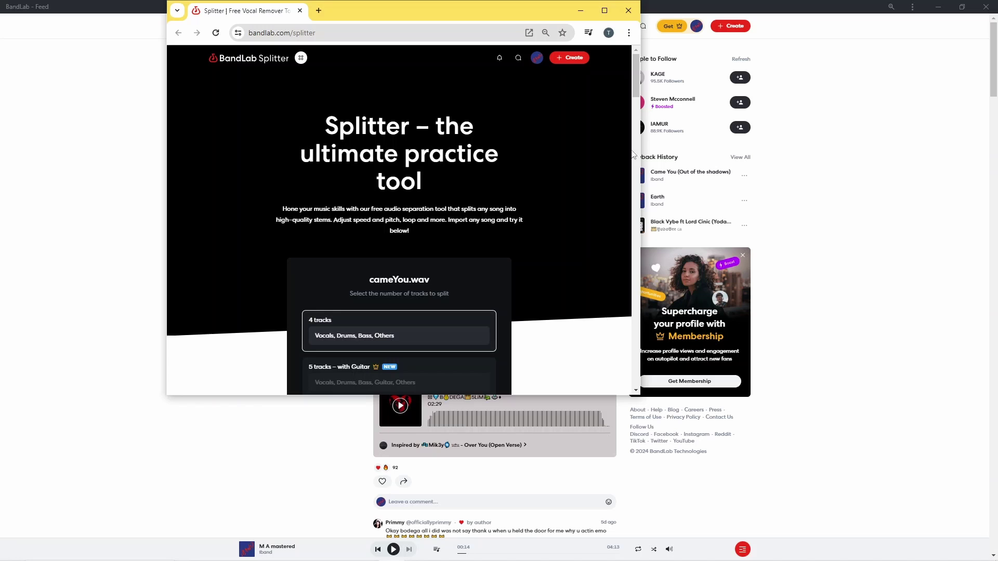
{"action": "left_click_drag", "start_coordinate": [635, 94], "coordinate": [635, 109]}
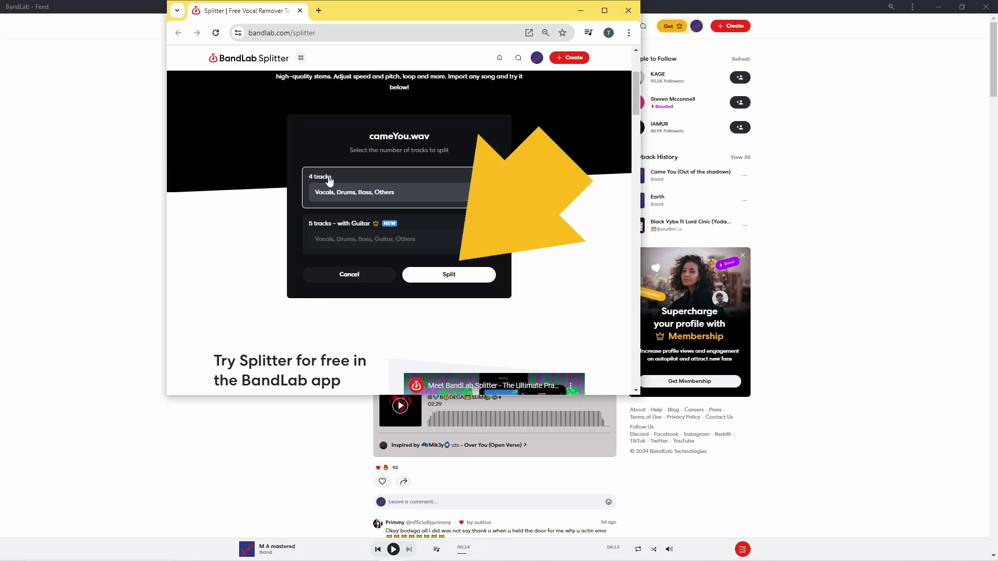
Step: Split cameYou.wav into four tracks: vocals, drums, bass and others
{"action": "left_click", "coordinate": [449, 276]}
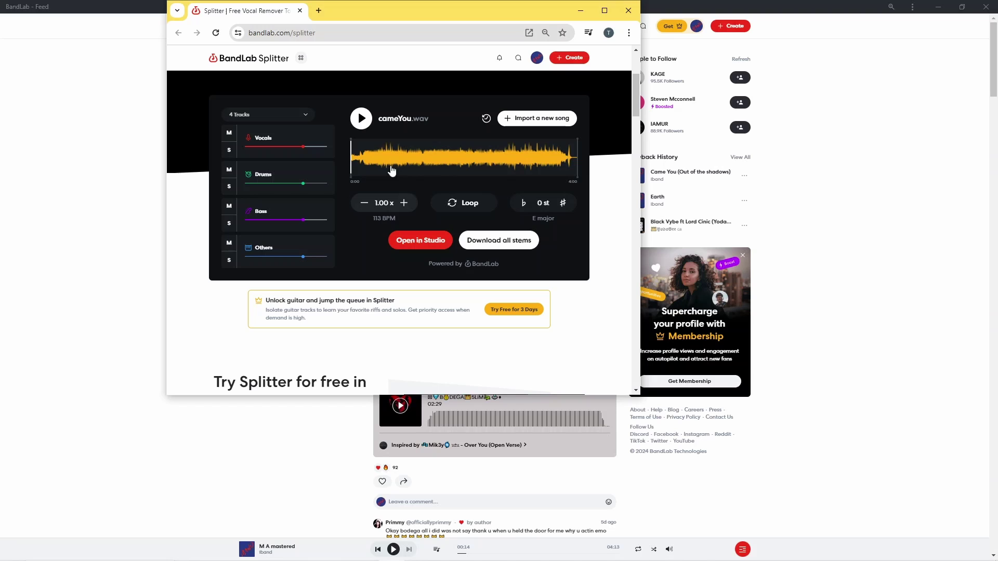
{"action": "left_click", "coordinate": [361, 119]}
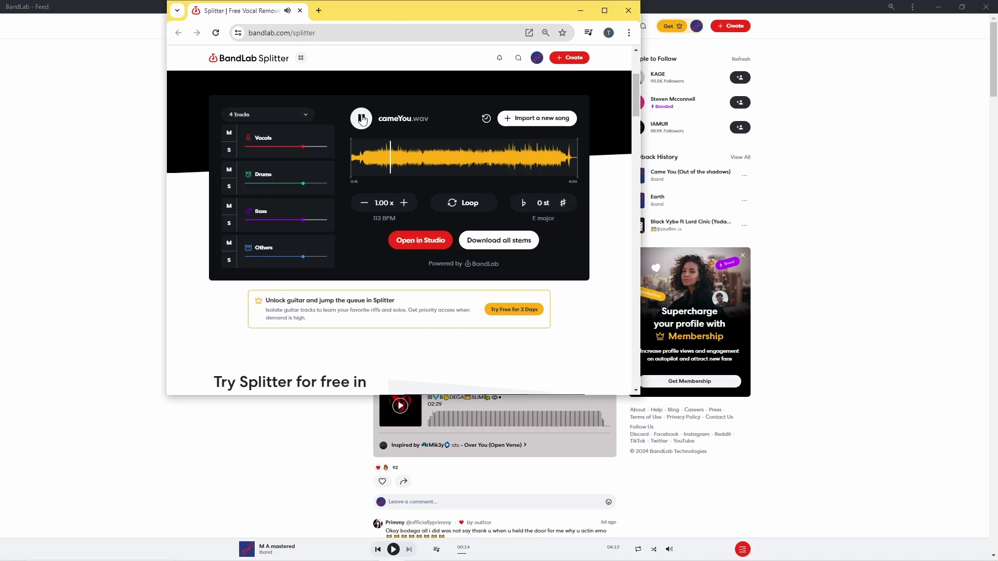
{"action": "left_click", "coordinate": [360, 119]}
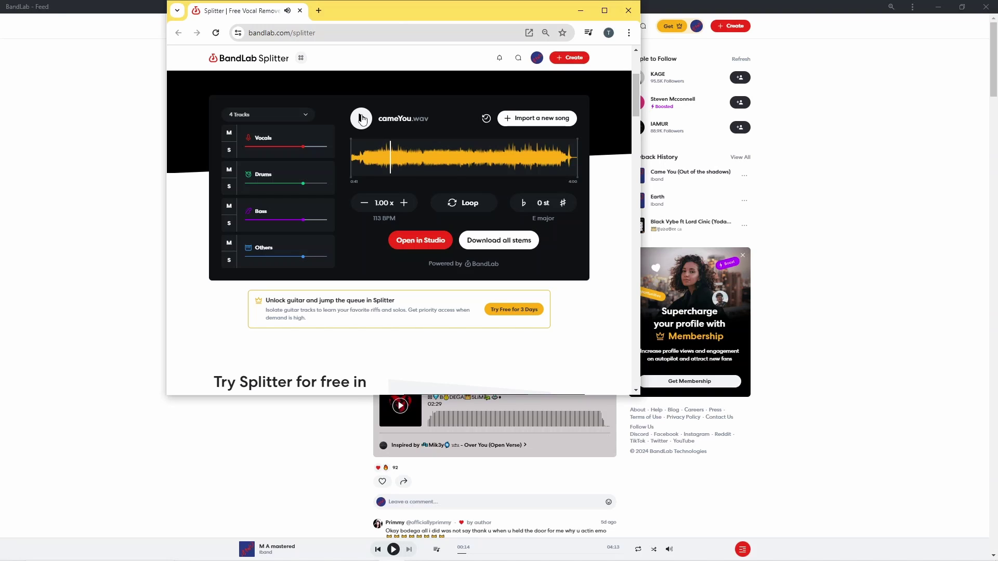
{"action": "left_click", "coordinate": [378, 146]}
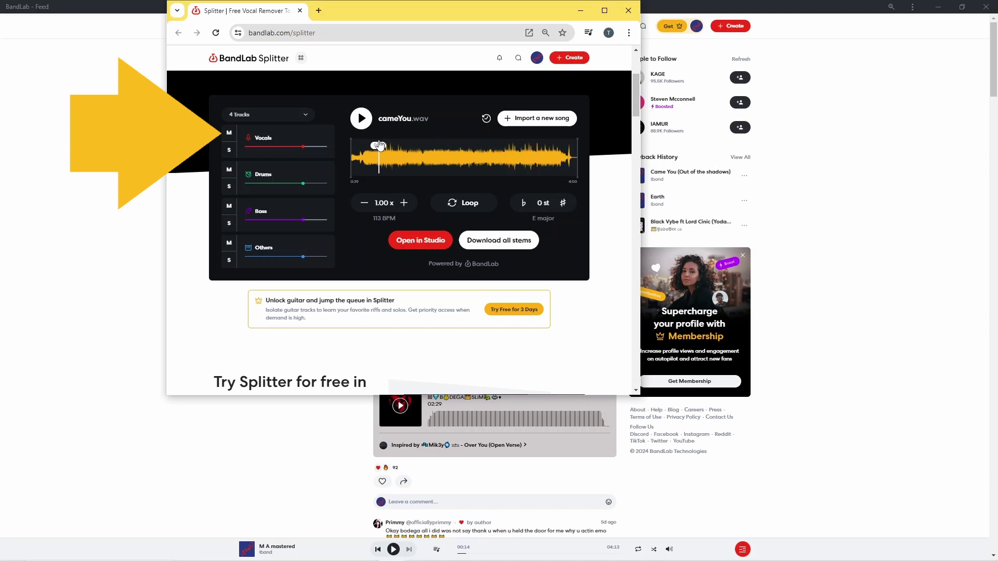
Step: Mute the Vocals stem and preview the song from about 0:23 to 0:45
{"action": "left_click", "coordinate": [229, 137]}
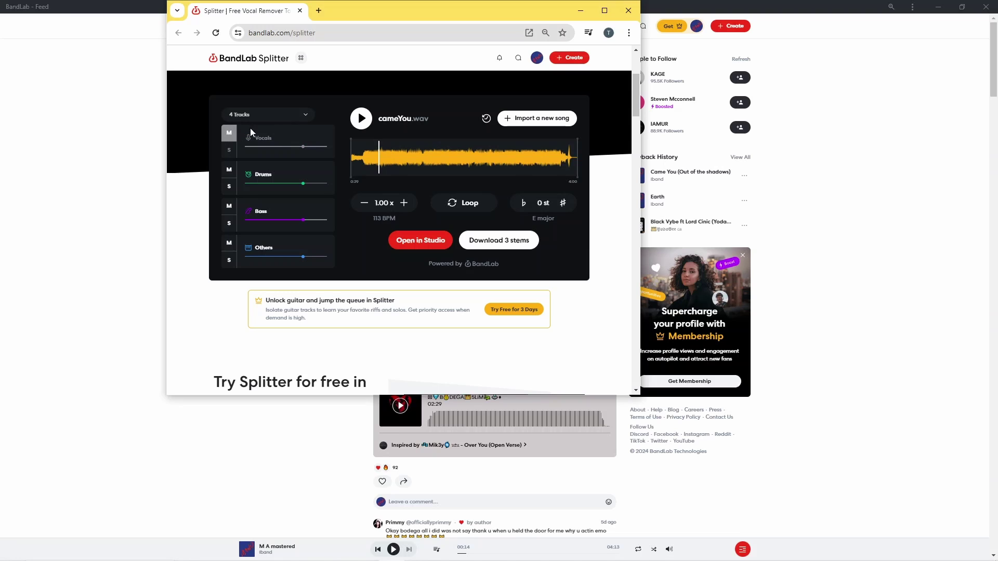
{"action": "left_click", "coordinate": [373, 142]}
{"action": "left_click", "coordinate": [360, 117]}
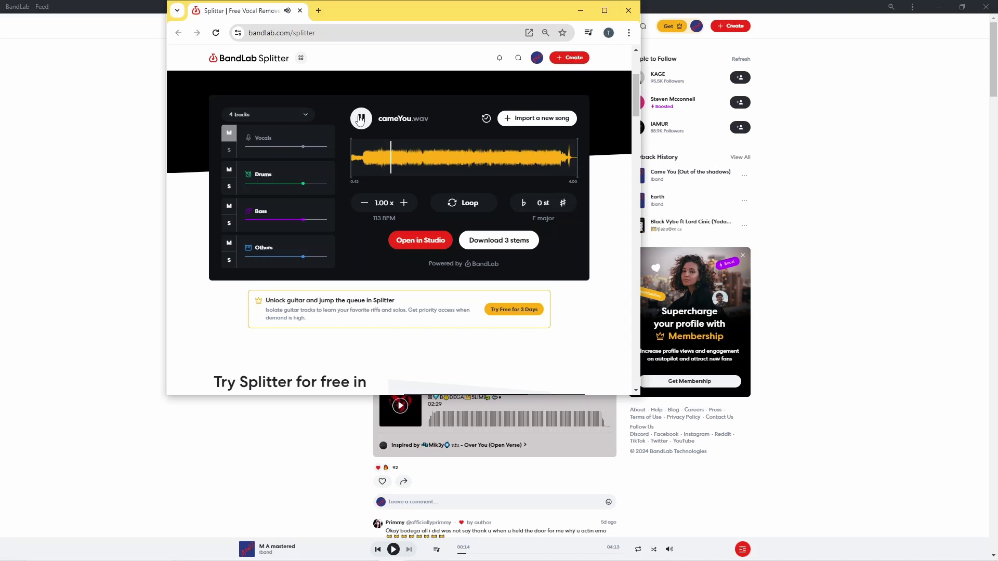
{"action": "left_click", "coordinate": [359, 119]}
Step: Send the four cameYou stems to BandLab Studio and maximise the Studio window
{"action": "left_click", "coordinate": [419, 241]}
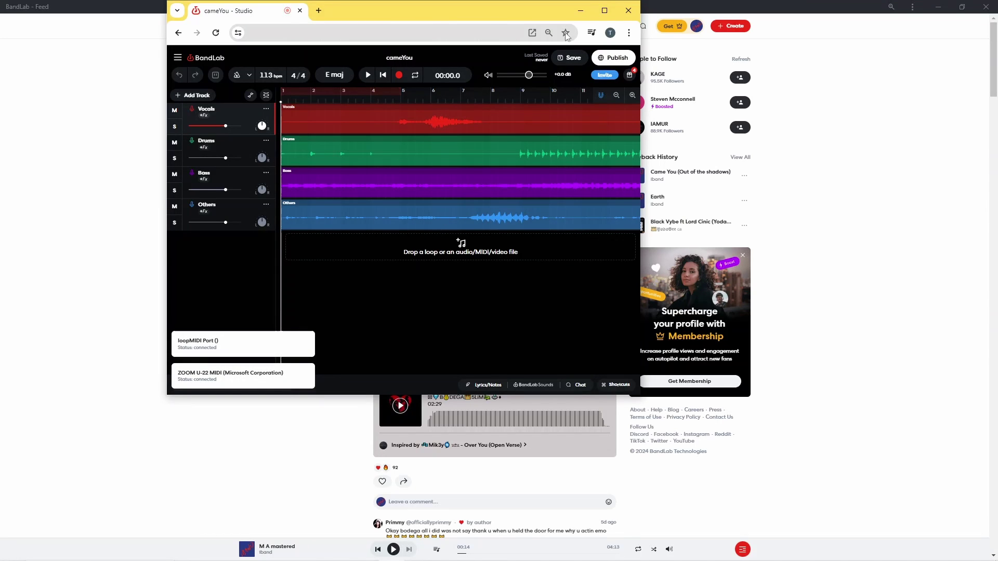
{"action": "left_click", "coordinate": [603, 11]}
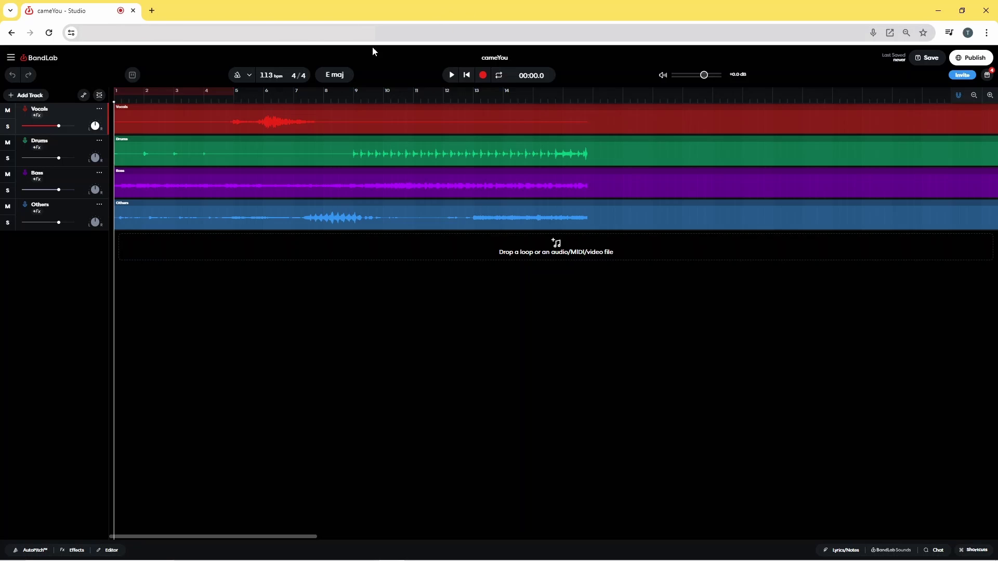
Step: Mute the Vocals track, then remove it using Delete Track from its options menu
{"action": "left_click", "coordinate": [8, 111]}
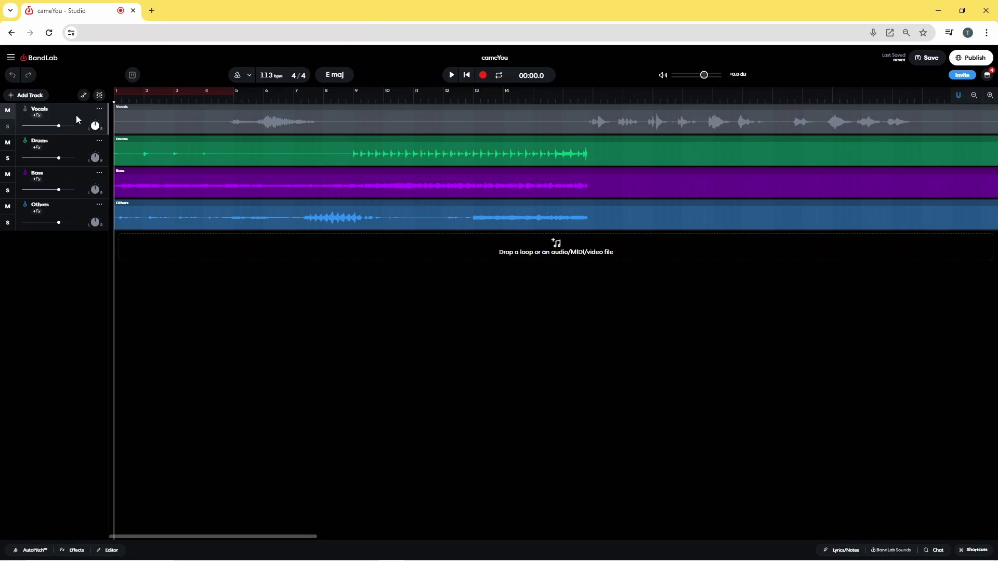
{"action": "left_click", "coordinate": [100, 109]}
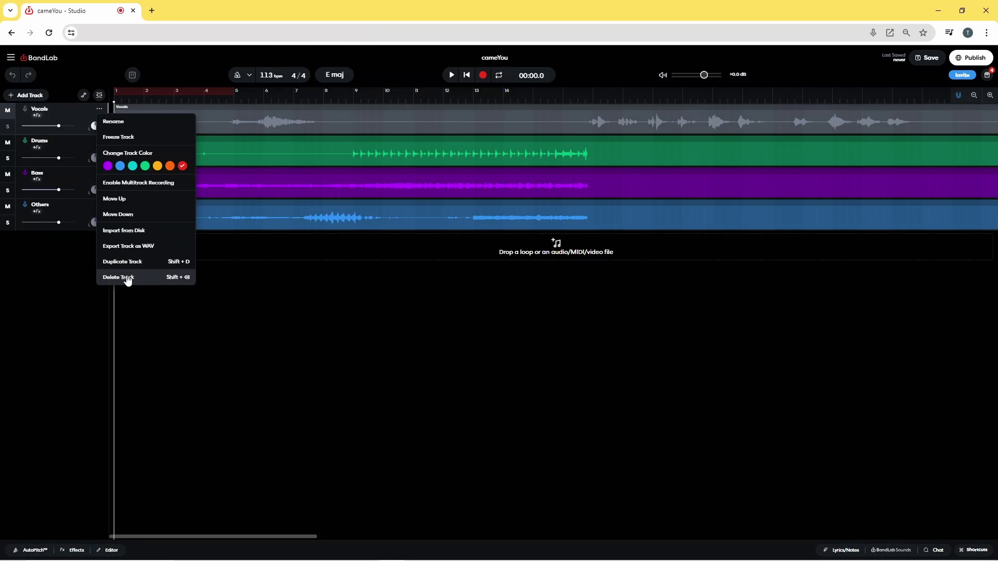
{"action": "left_click", "coordinate": [127, 278]}
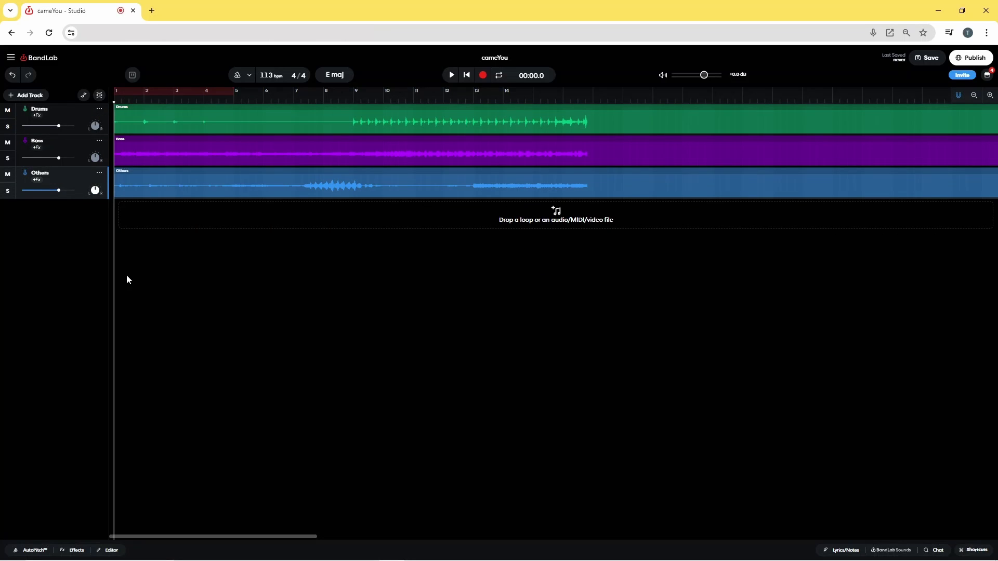
{"action": "left_click", "coordinate": [451, 75]}
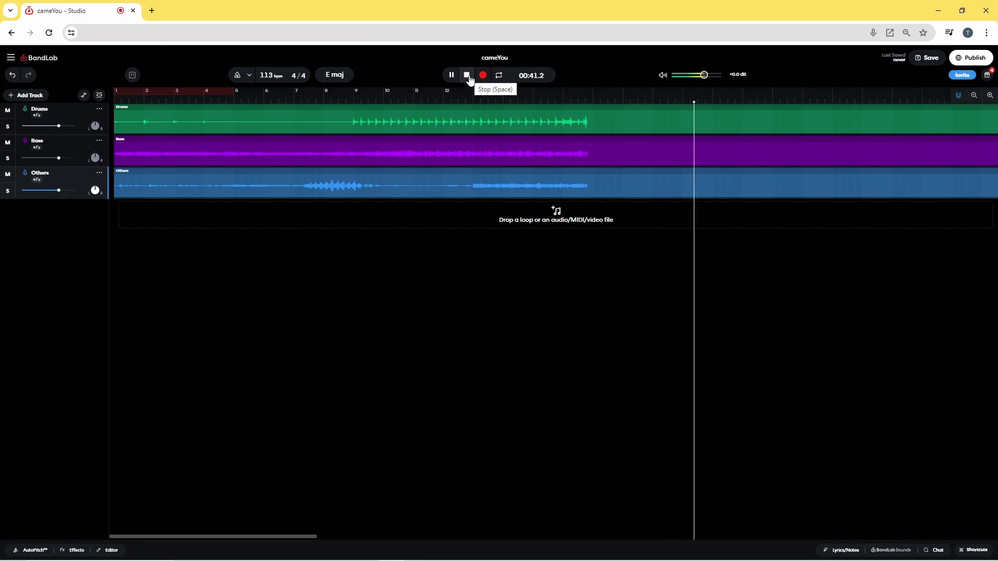
{"action": "left_click", "coordinate": [468, 81]}
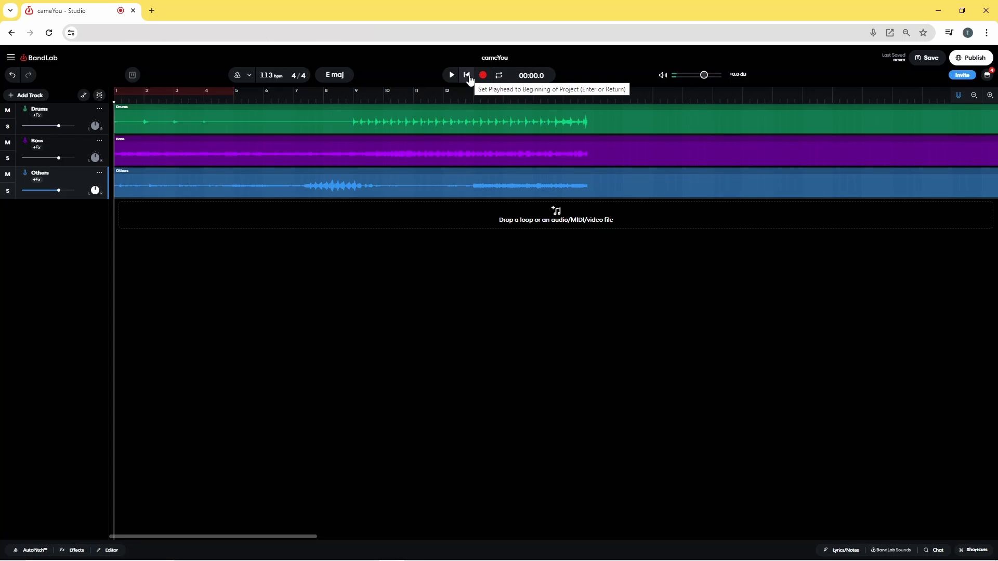